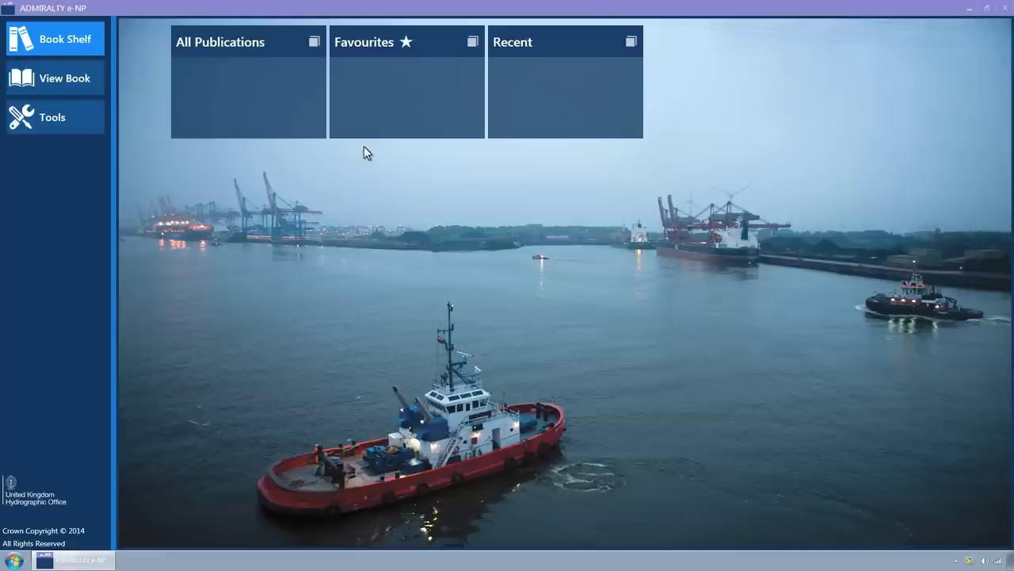
# Step: Expand the All Publications tile to list installed and uninstalled publications on the Book Shelf
pyautogui.click(243, 43)
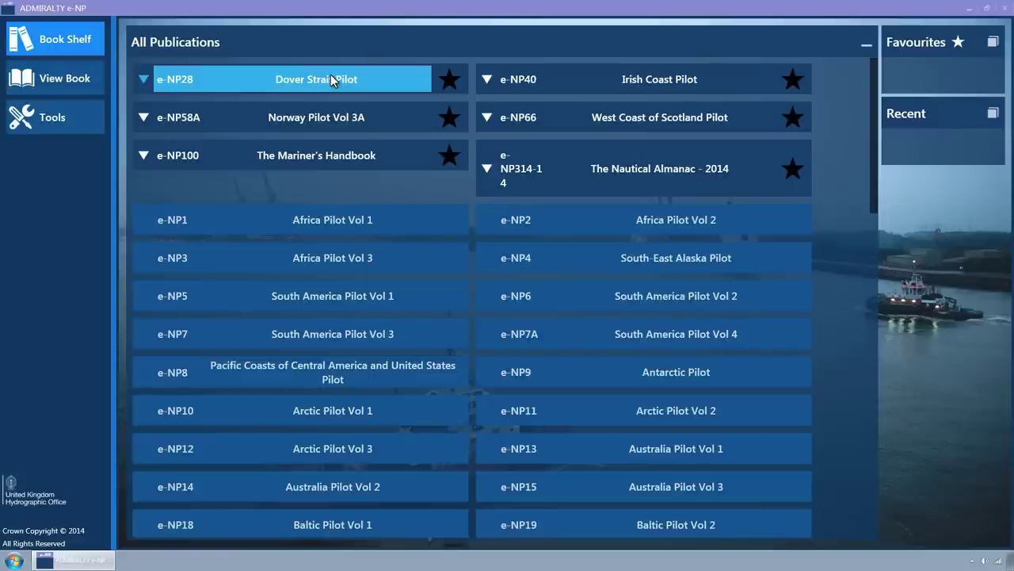
# Step: Open the Dover Strait Pilot (NP28) and widen its notices column and contents list
pyautogui.doubleClick(330, 73)
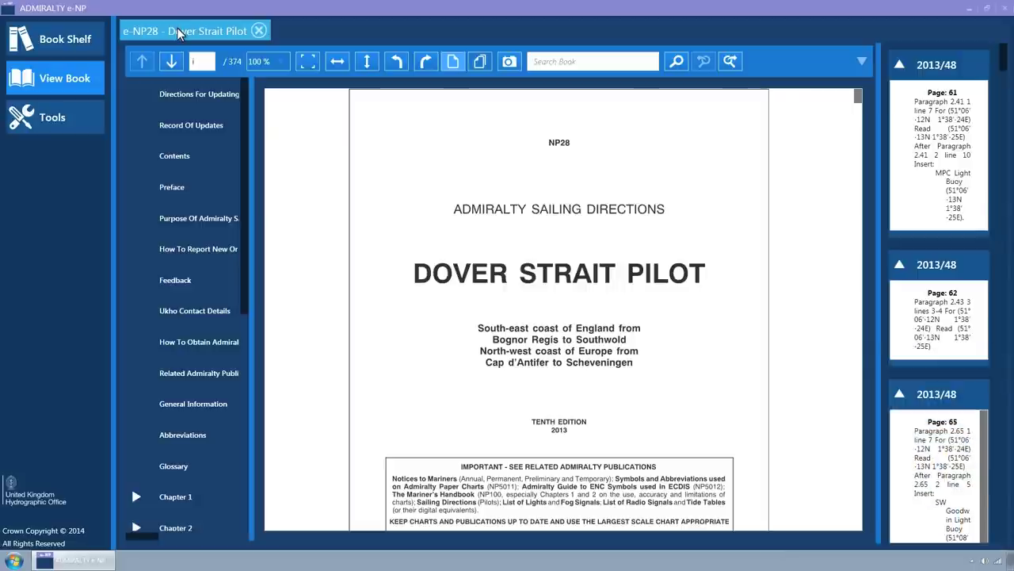
pyautogui.moveTo(177, 28); pyautogui.dragTo(565, 284)
pyautogui.moveTo(243, 218); pyautogui.dragTo(243, 295)
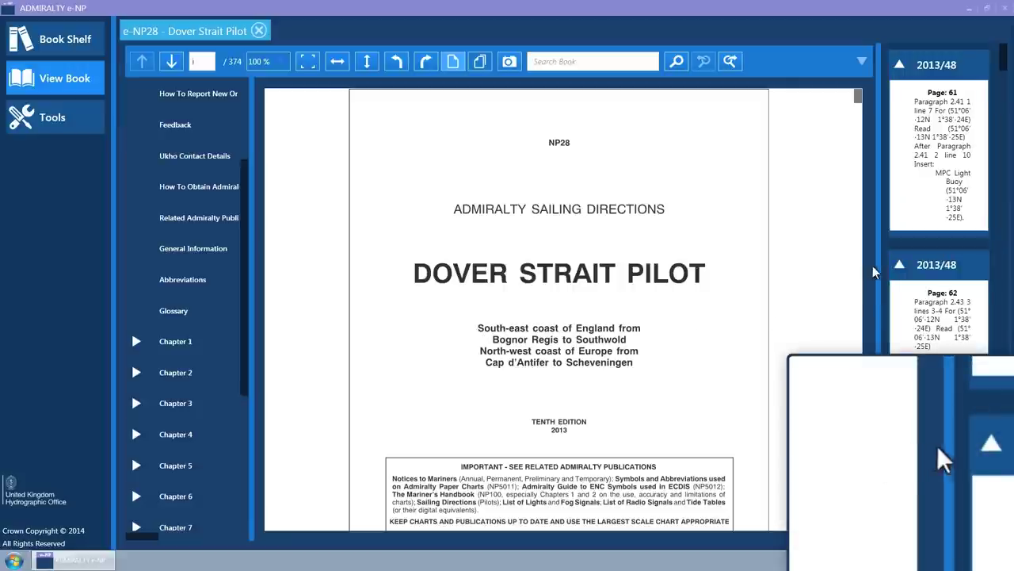
pyautogui.moveTo(876, 270); pyautogui.dragTo(848, 274)
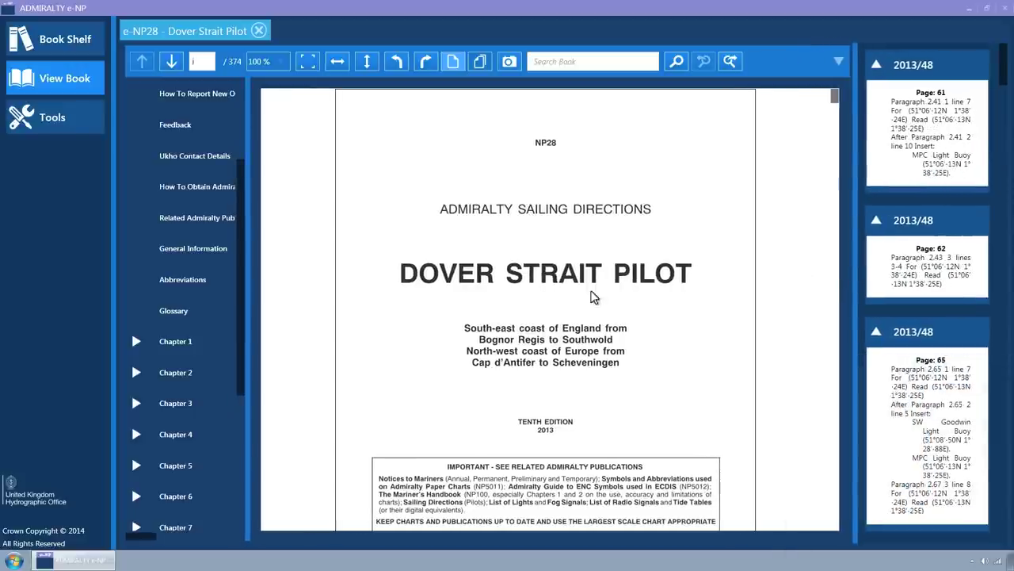
pyautogui.moveTo(248, 301); pyautogui.dragTo(310, 356)
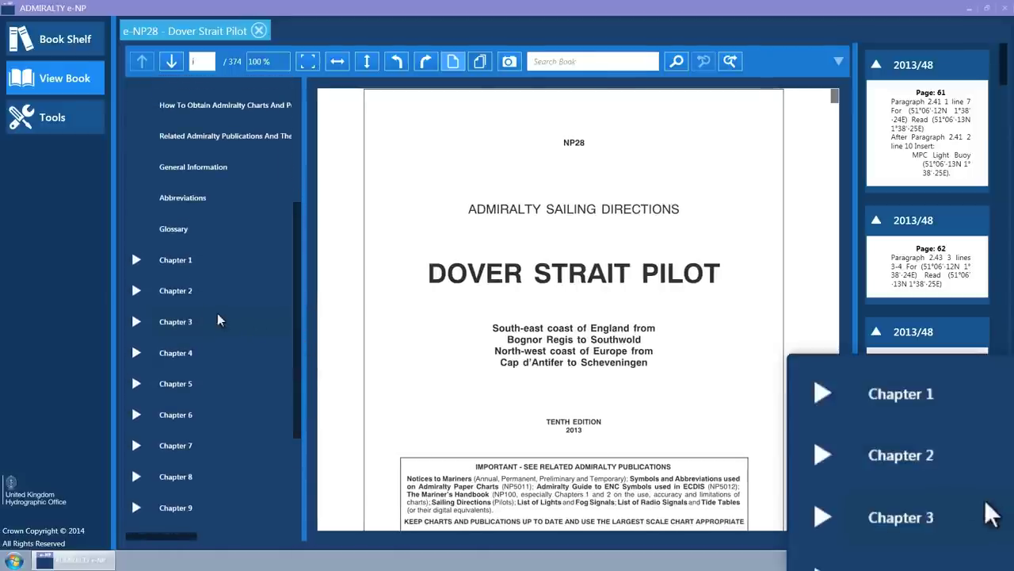
# Step: Expand Chapter 1 > Navigation And Regulations and jump to Limits Of The Book
pyautogui.click(136, 263)
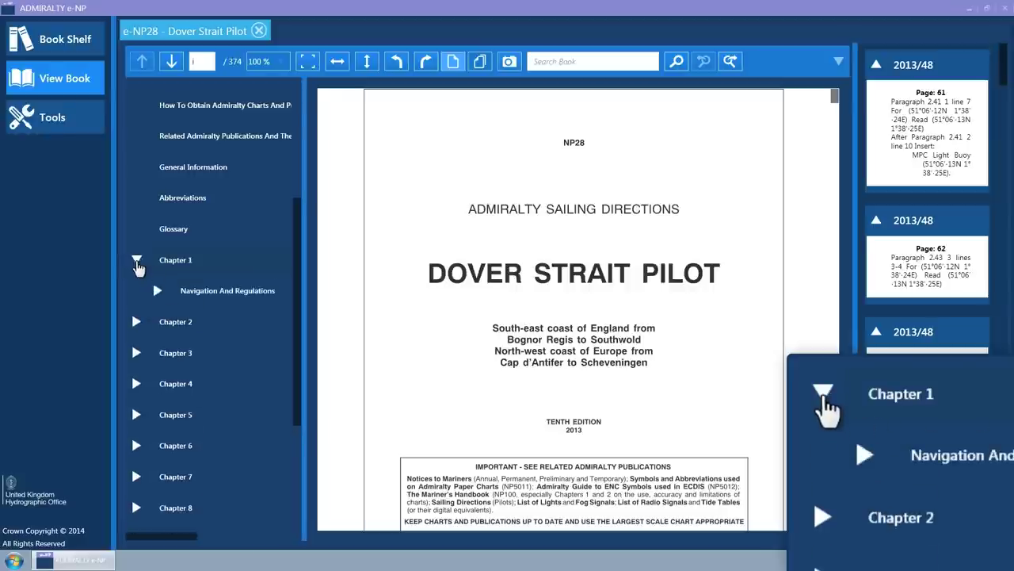
pyautogui.click(157, 291)
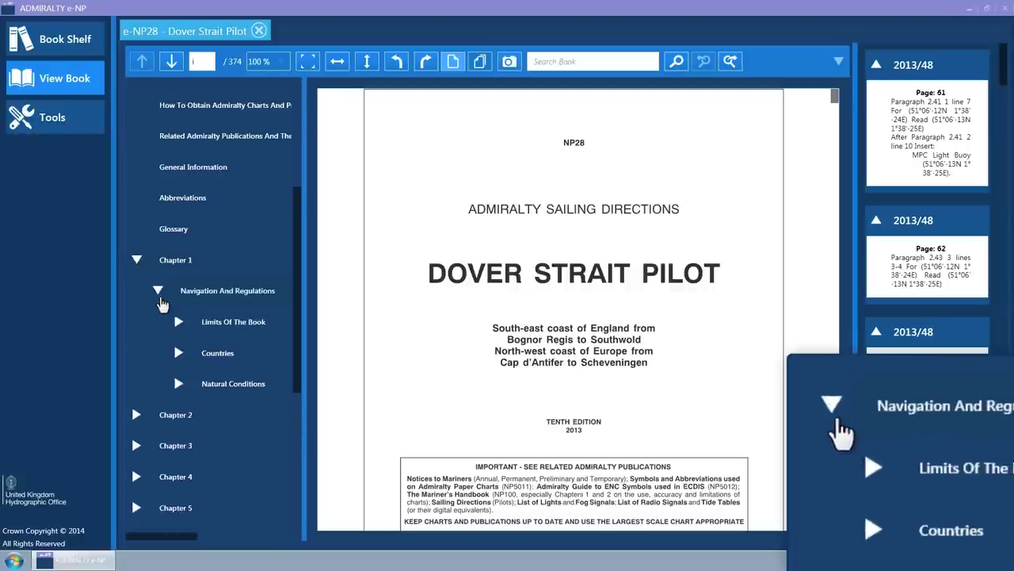
pyautogui.click(178, 323)
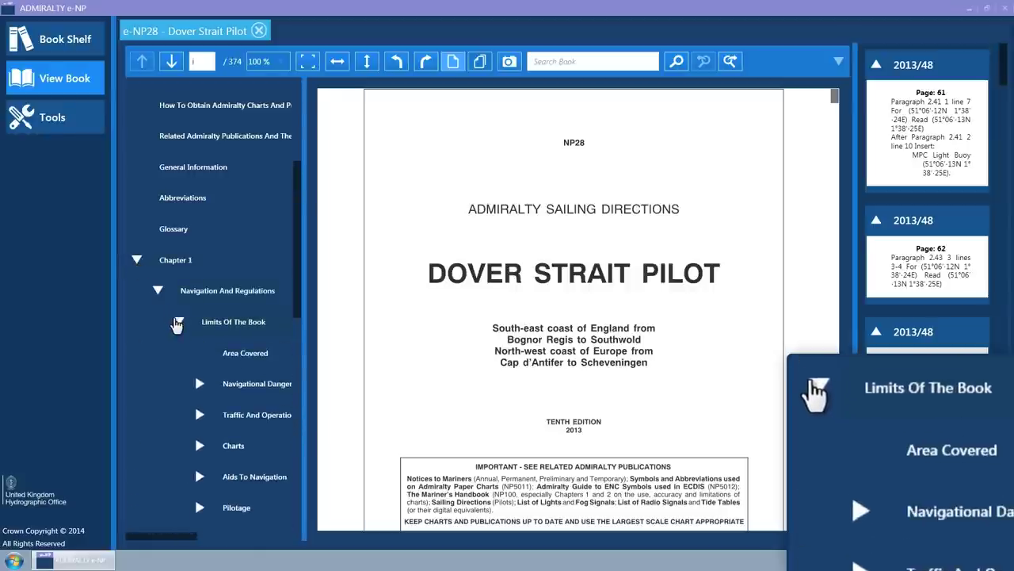
pyautogui.click(236, 353)
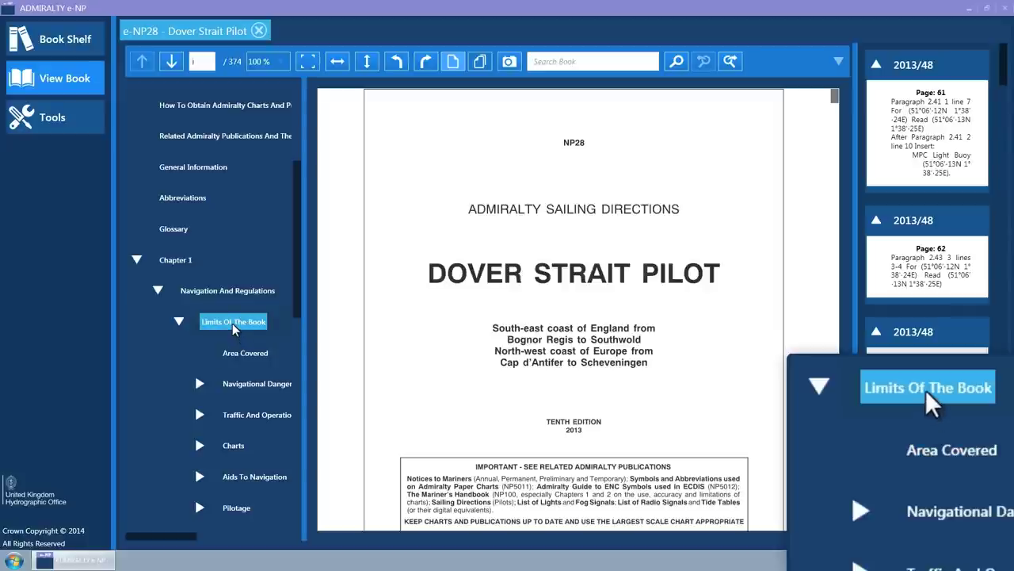
pyautogui.click(241, 355)
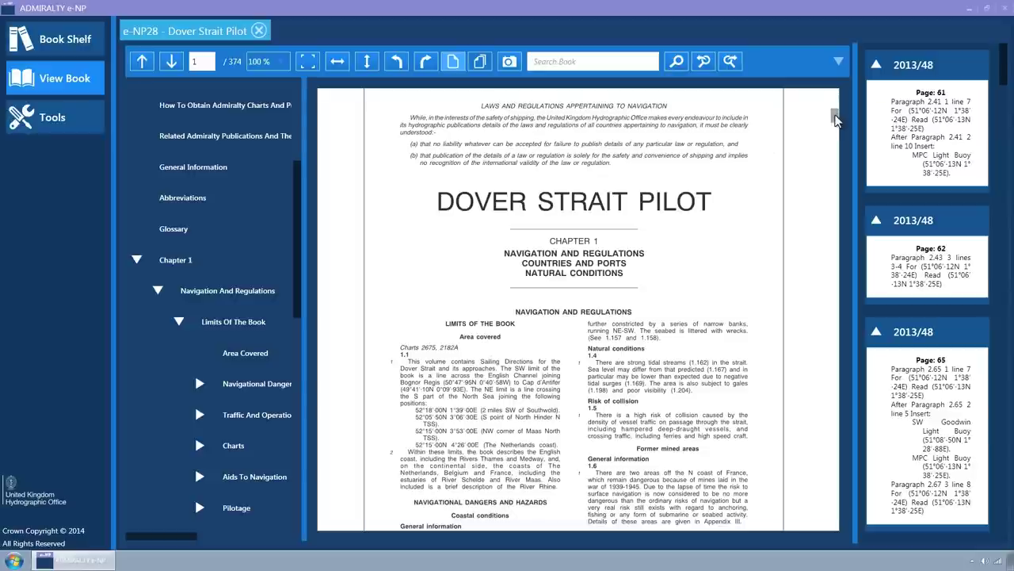
# Step: Replace page 42 with 47 in the page box to reach the Shoeburyness climate page
pyautogui.moveTo(835, 116); pyautogui.dragTo(835, 159)
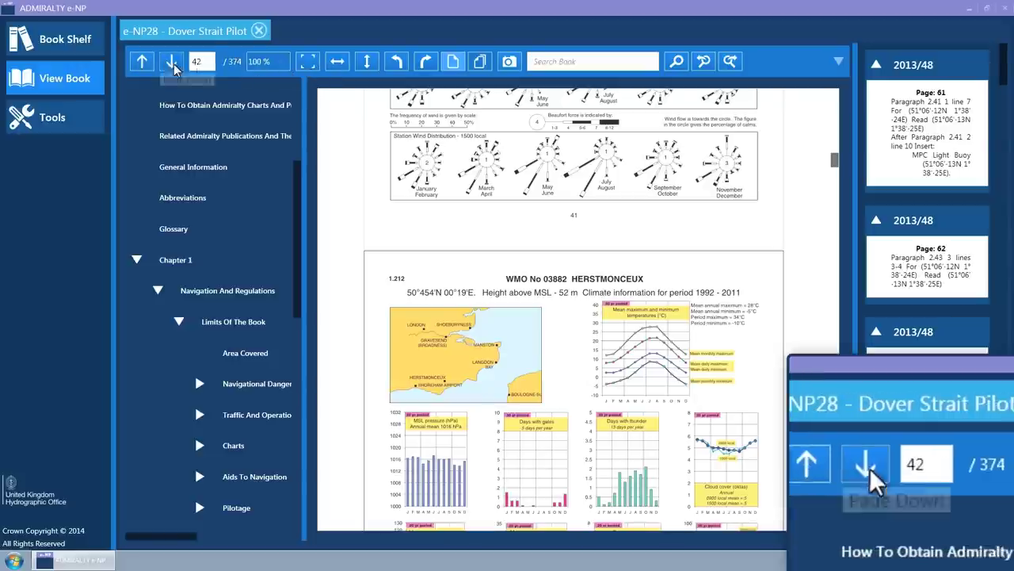
pyautogui.click(202, 63)
pyautogui.doubleClick(202, 63)
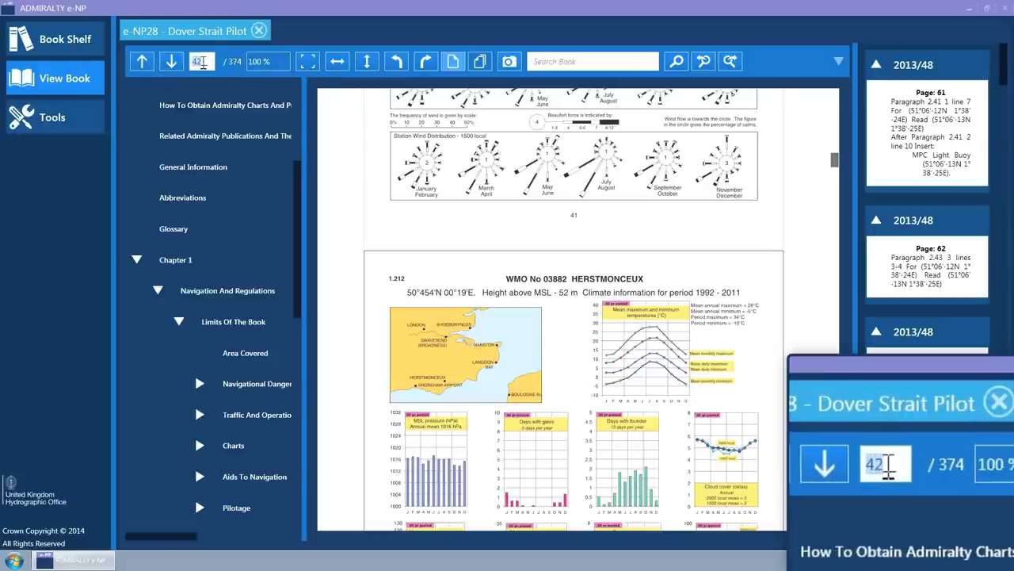
pyautogui.click(202, 64)
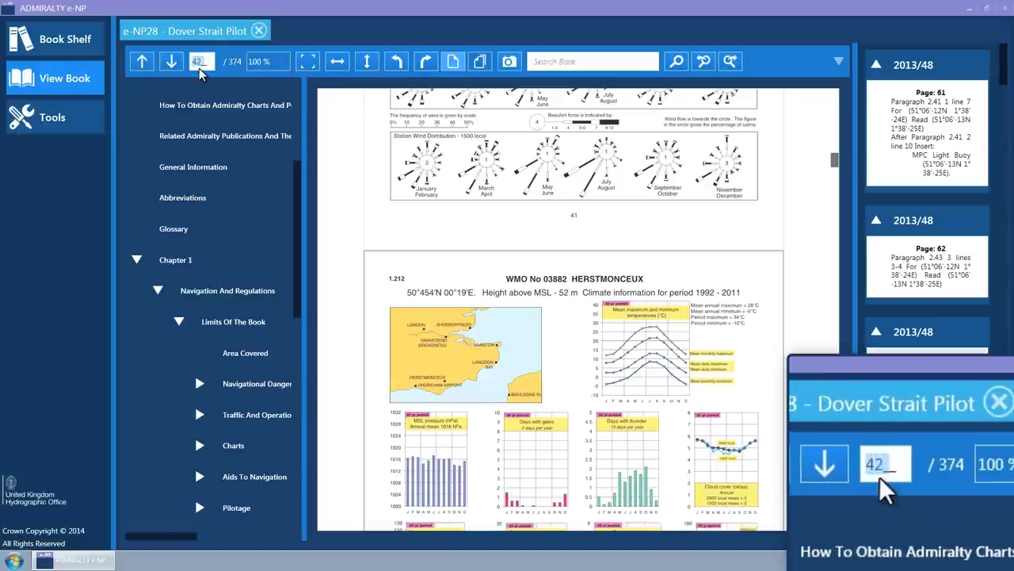
pyautogui.press('BackSpace')
pyautogui.write('47')
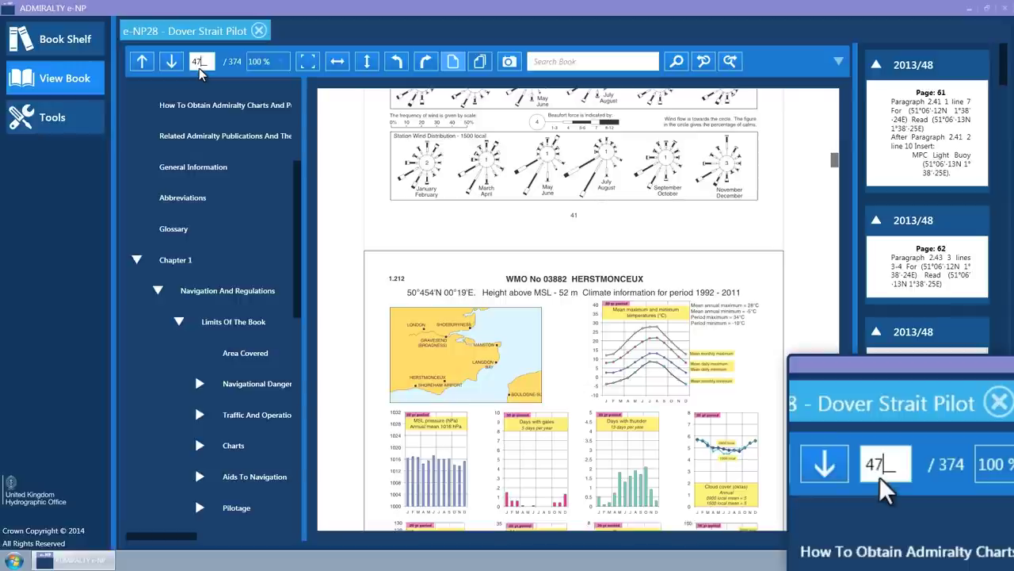
pyautogui.press('Return')
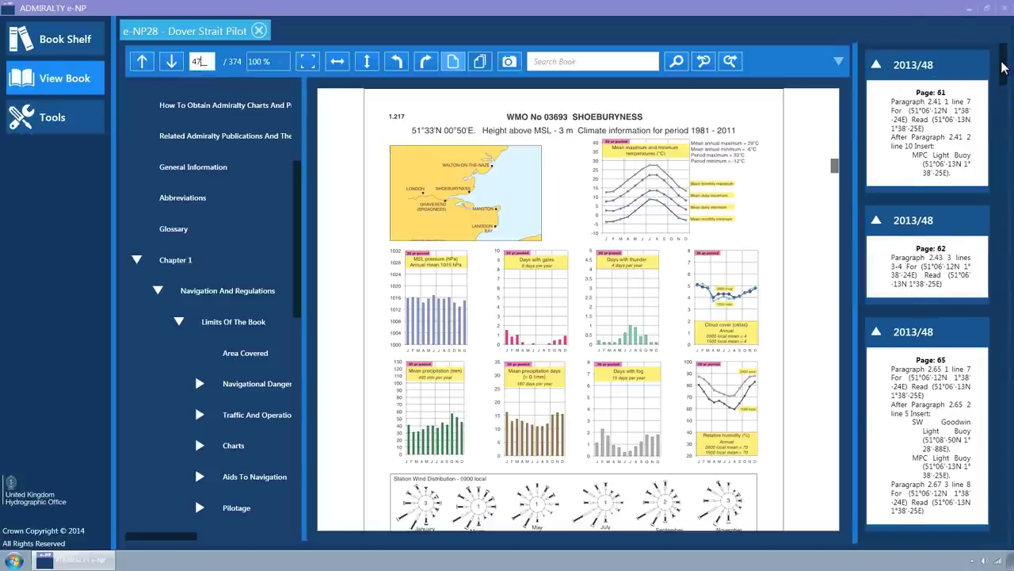
# Step: Collapse the four notice cards, follow 2013/40 to page 164, and open the 2010/19 addendum
pyautogui.moveTo(1004, 67); pyautogui.dragTo(1006, 100)
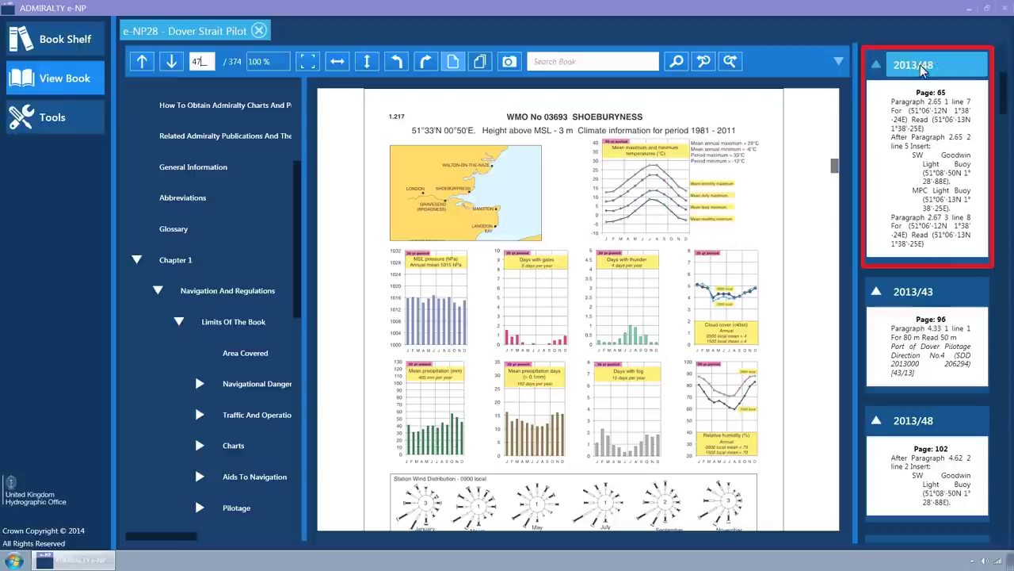
pyautogui.click(877, 68)
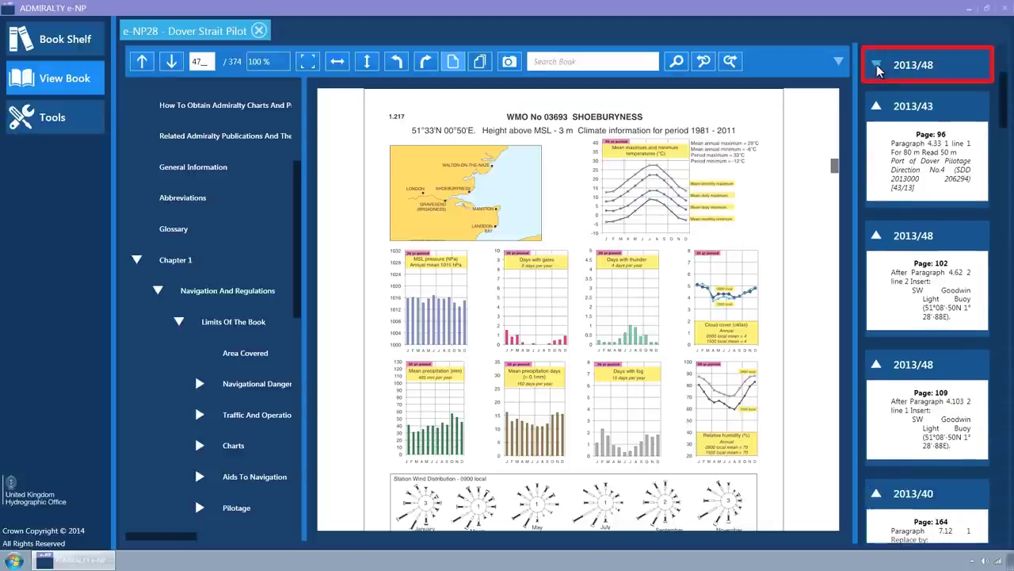
pyautogui.click(878, 109)
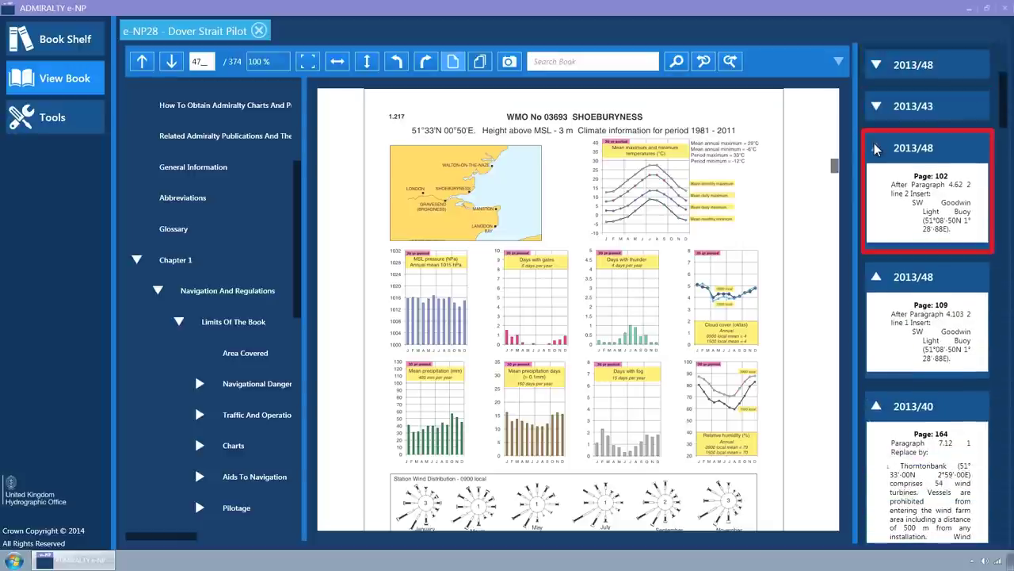
pyautogui.click(876, 149)
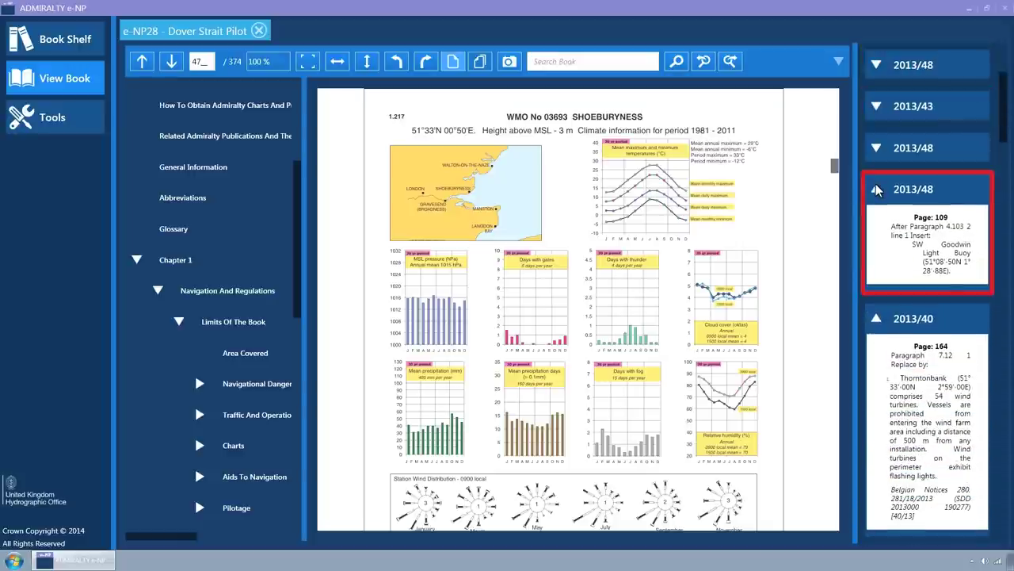
pyautogui.click(876, 188)
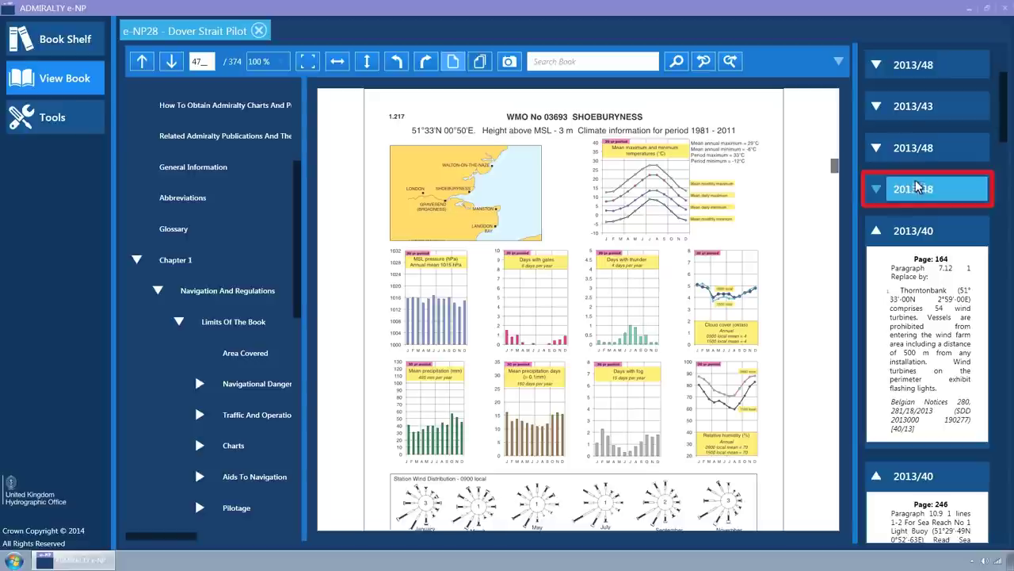
pyautogui.click(914, 233)
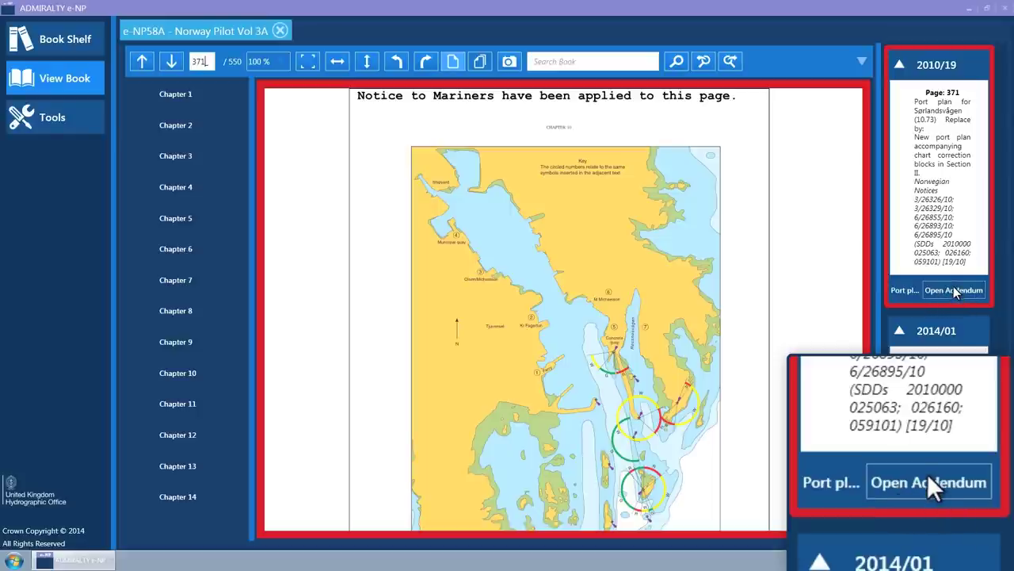
pyautogui.click(955, 290)
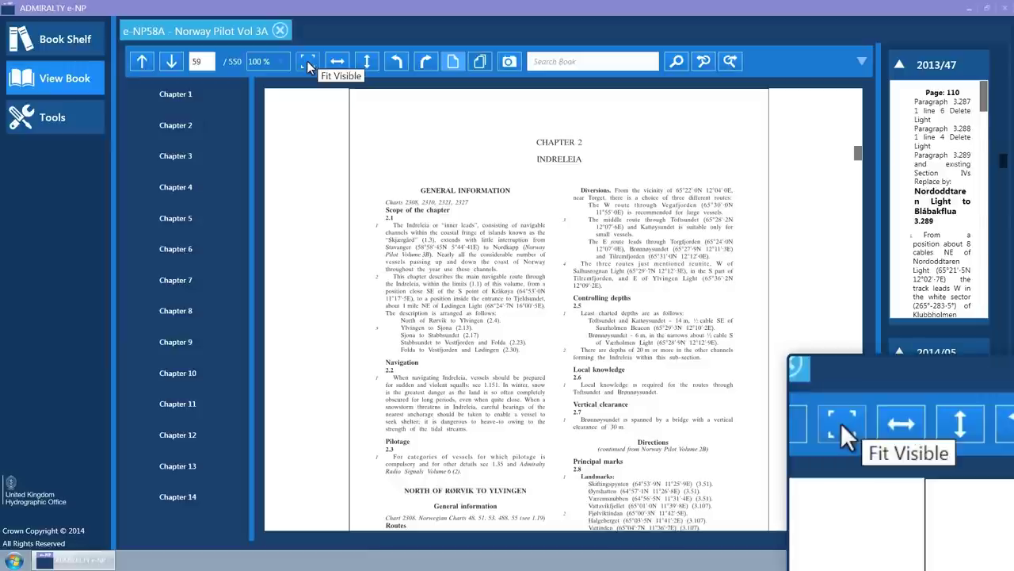
# Step: Try Fit Visible and Fit Width, settle on Fit Height, and rotate the page back upright
pyautogui.click(308, 66)
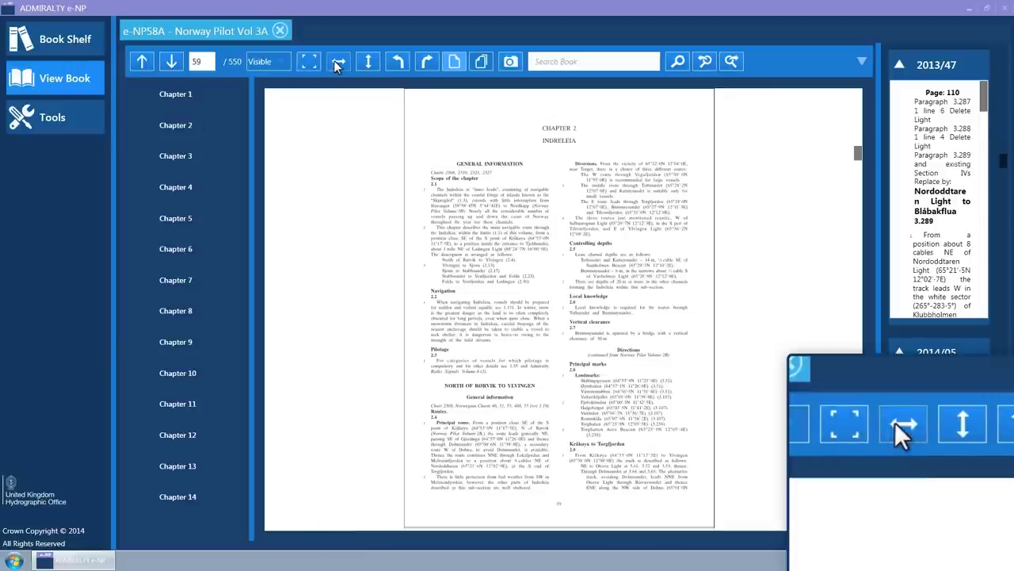
pyautogui.click(337, 64)
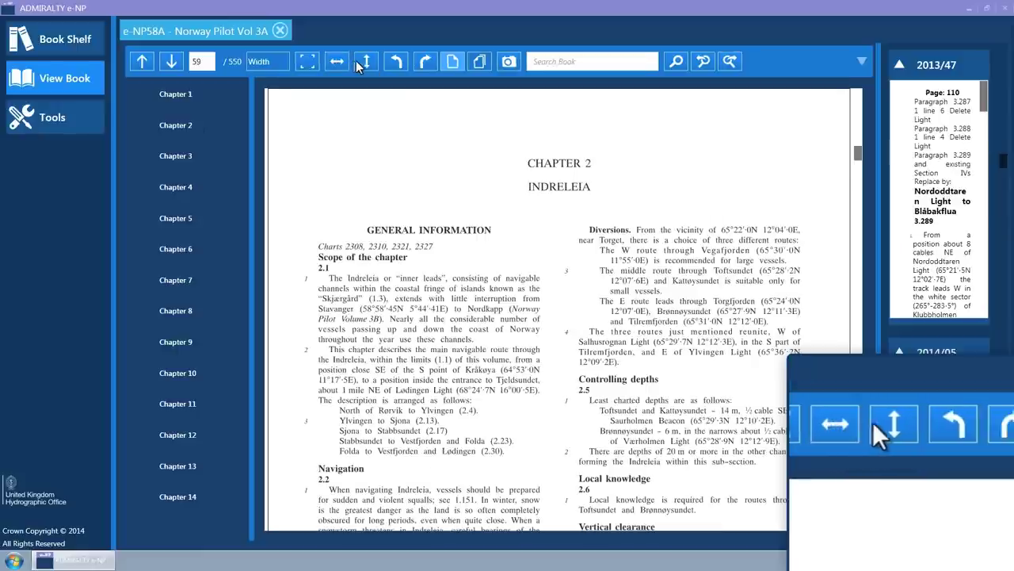
pyautogui.click(366, 64)
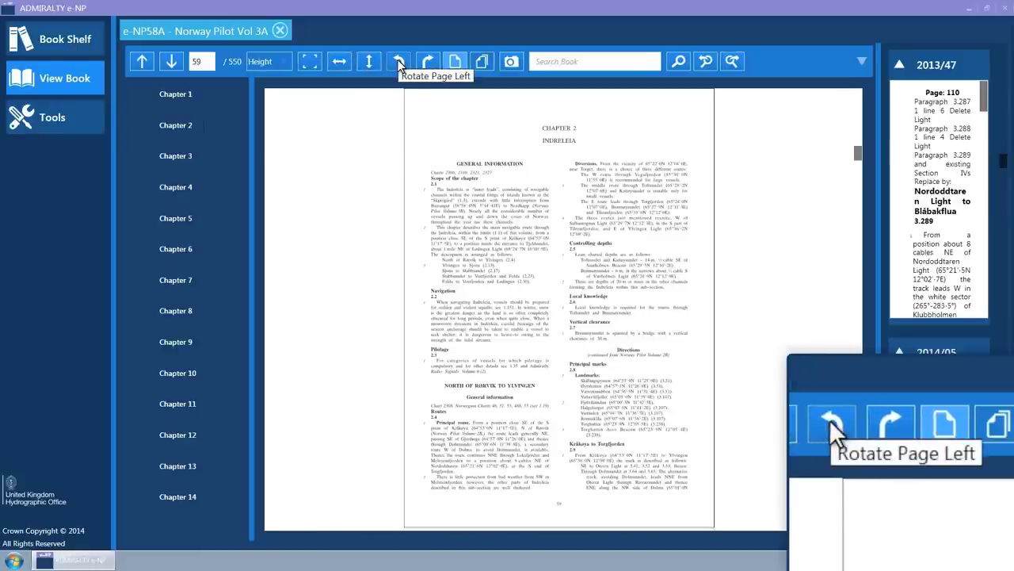
pyautogui.click(398, 63)
pyautogui.click(425, 63)
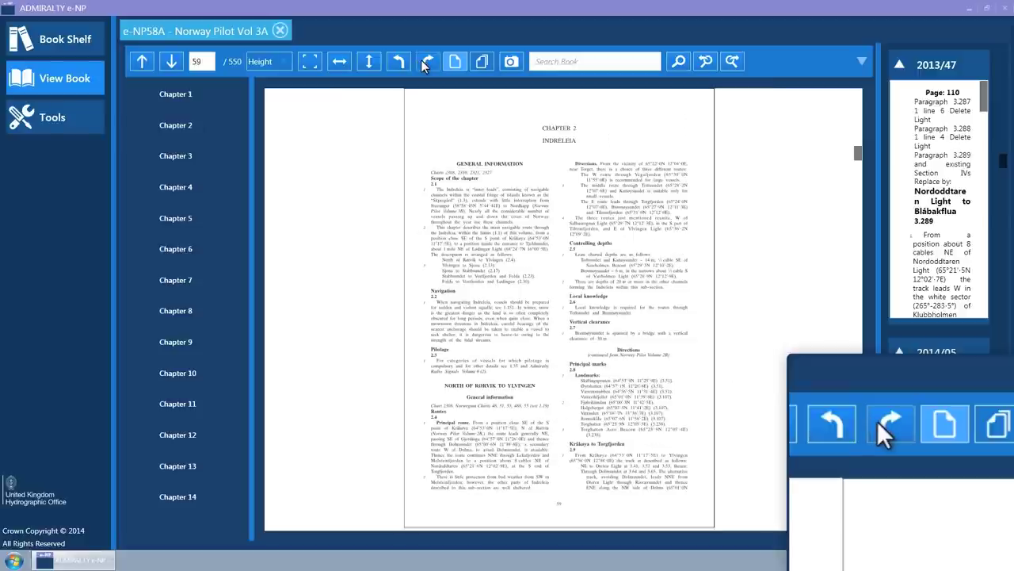
pyautogui.click(426, 63)
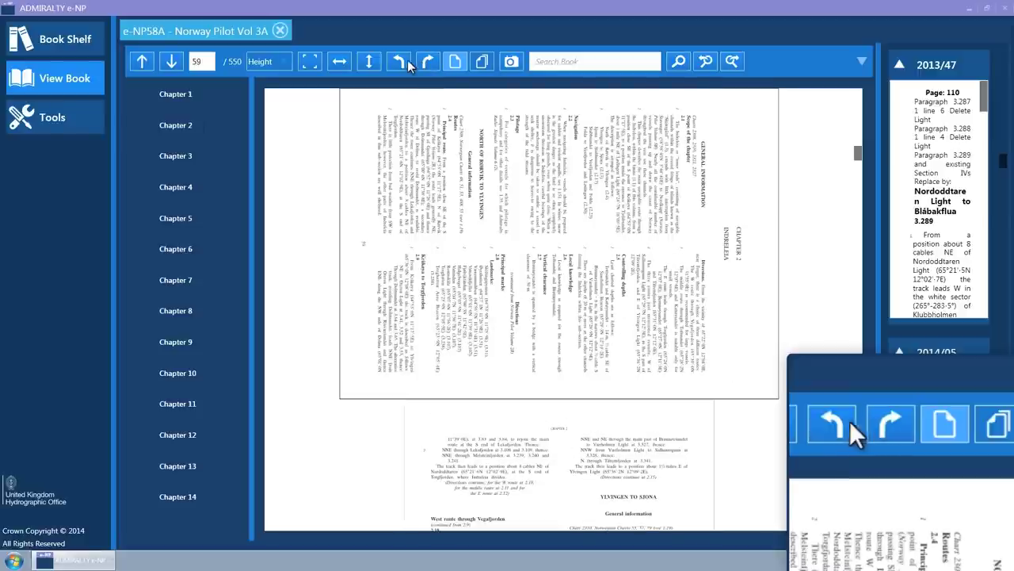
pyautogui.click(399, 63)
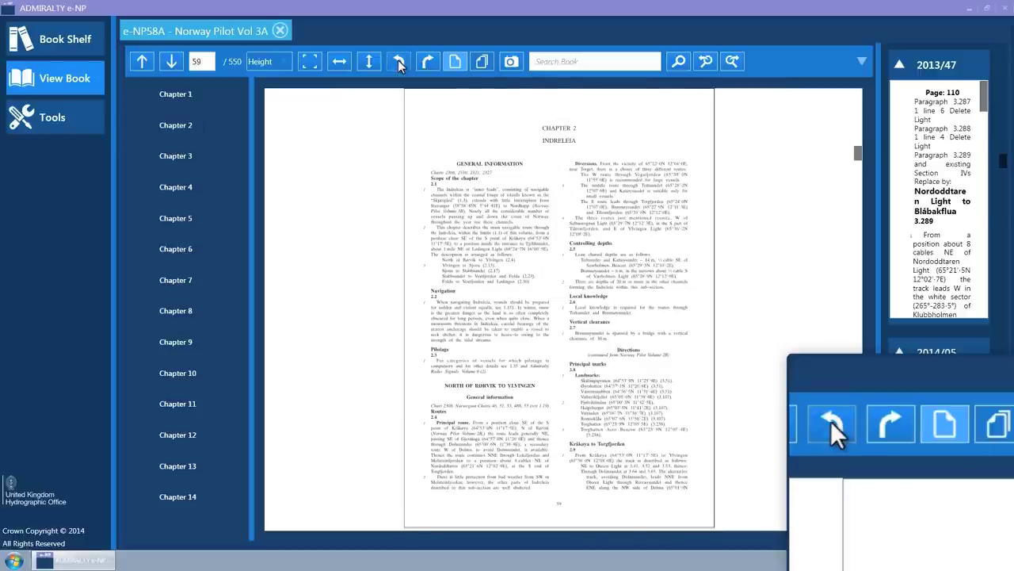
# Step: Switch from double-page back to single-page view and take a snapshot of page 59
pyautogui.click(480, 62)
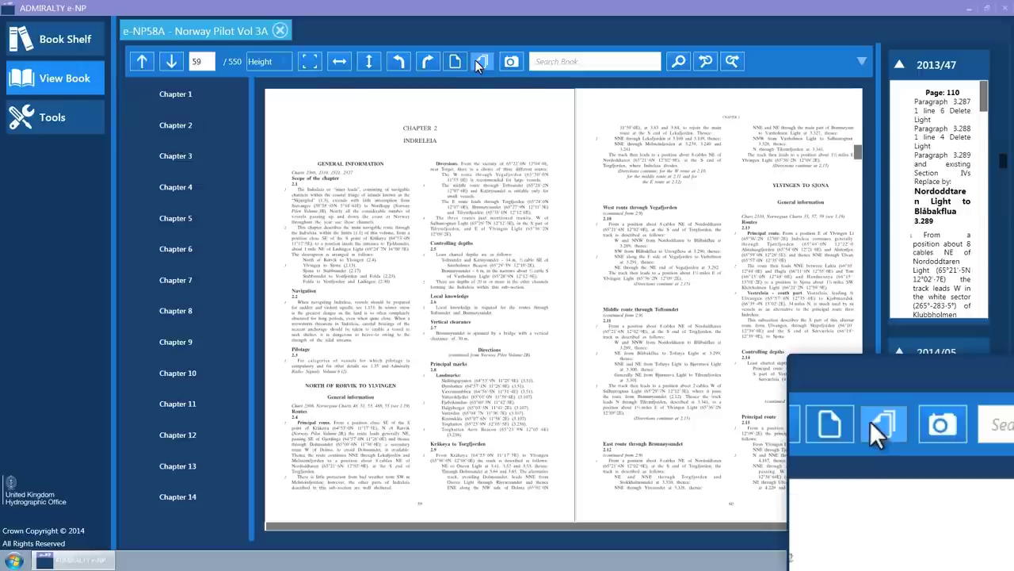
pyautogui.click(456, 63)
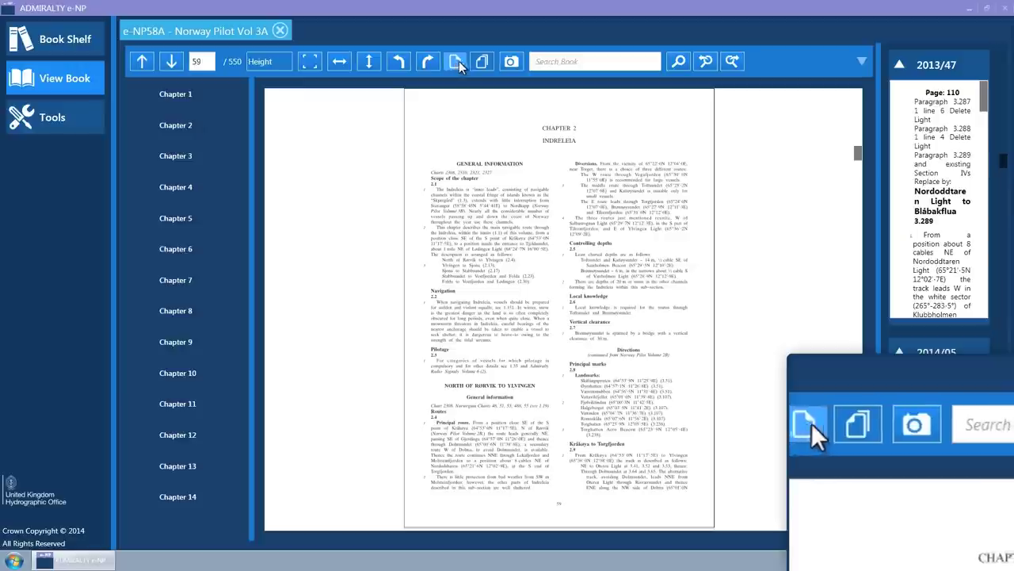
pyautogui.click(510, 62)
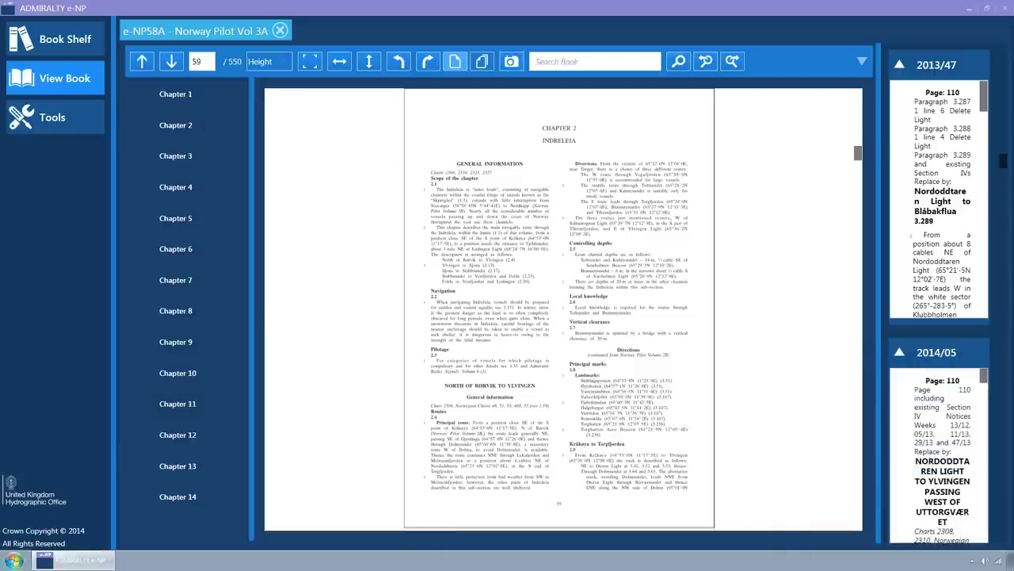
pyautogui.click(14, 562)
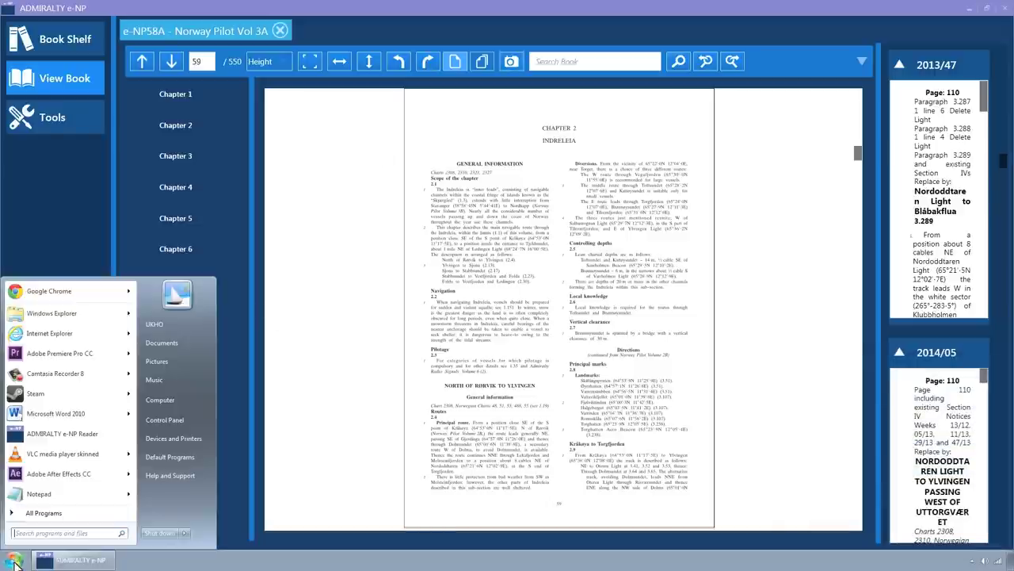
pyautogui.click(30, 496)
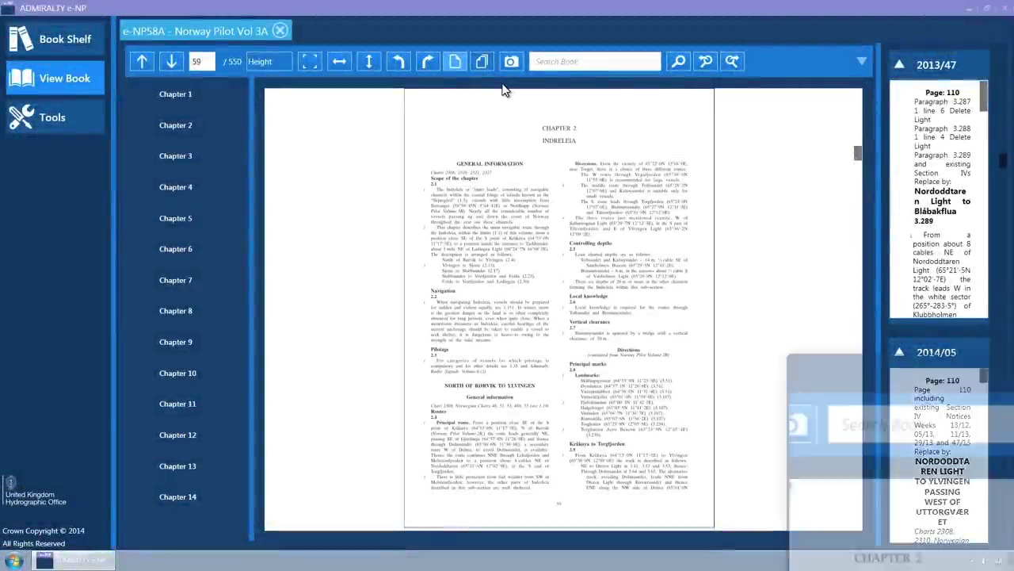
# Step: Search the book and the current page for 'fjord'
pyautogui.click(558, 62)
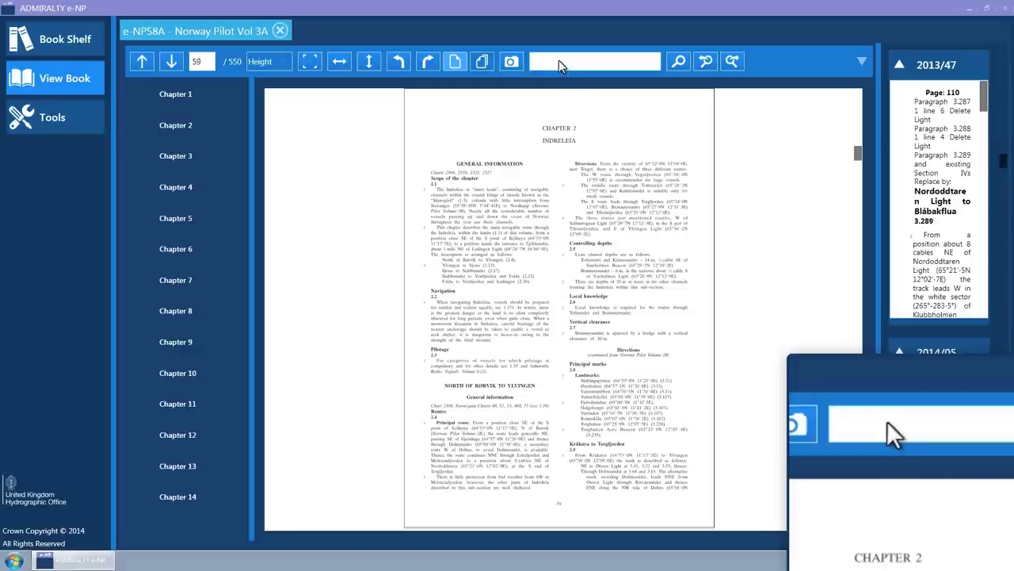
pyautogui.write('fjord')
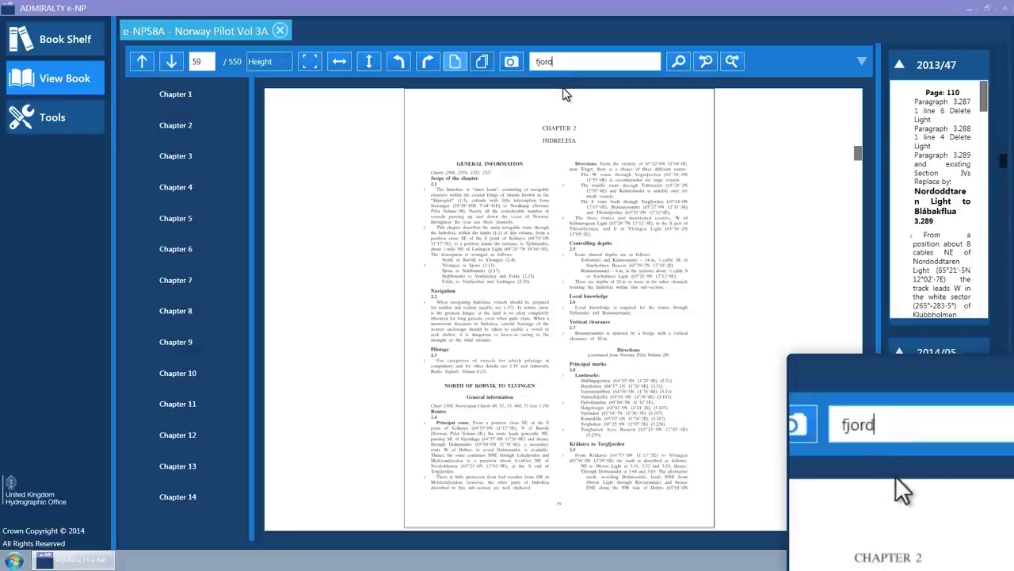
pyautogui.press('Return')
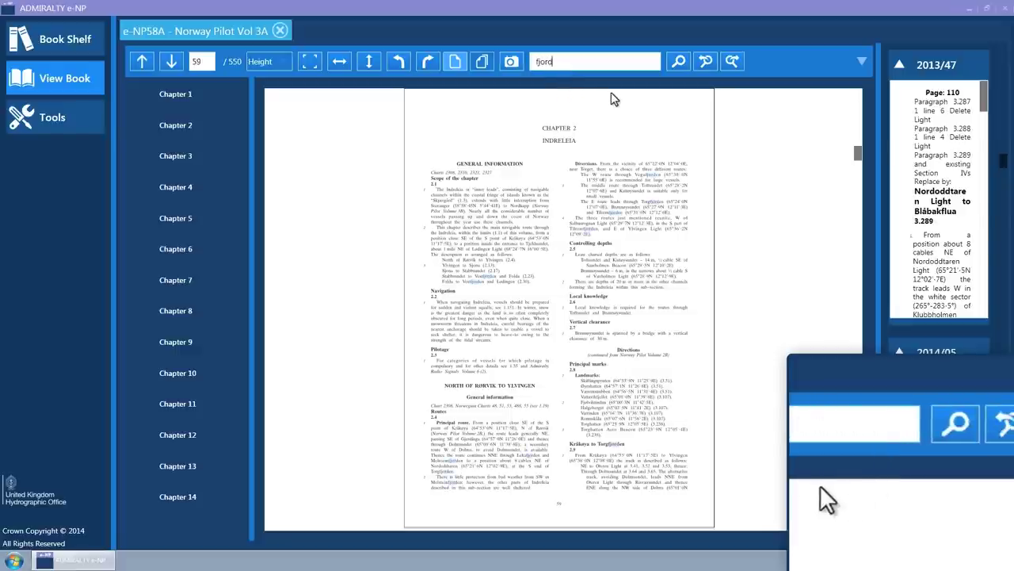
pyautogui.click(680, 61)
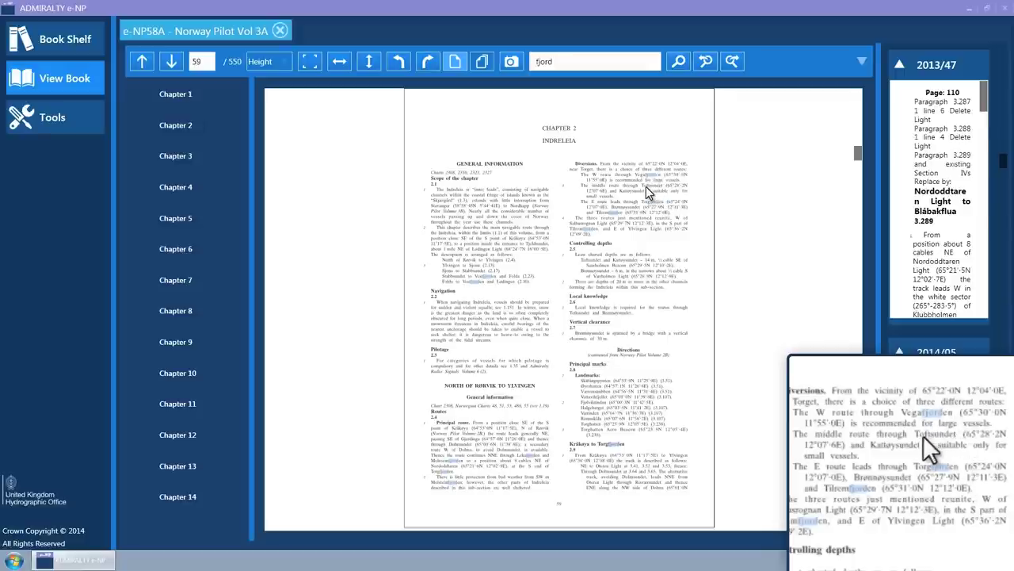
# Step: Step to the previous 'fjord' match, then through next matches until none remain
pyautogui.click(707, 64)
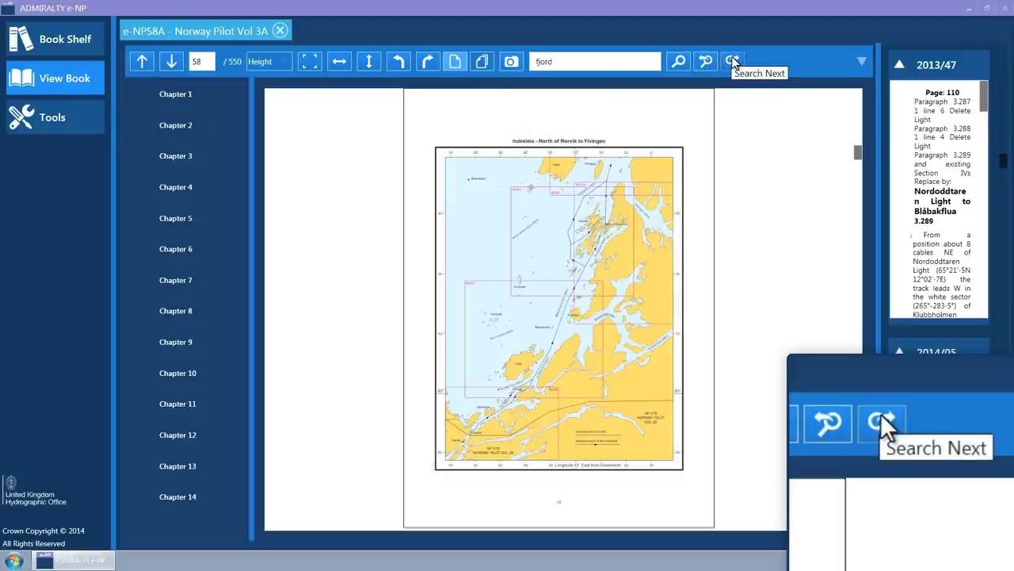
pyautogui.click(732, 62)
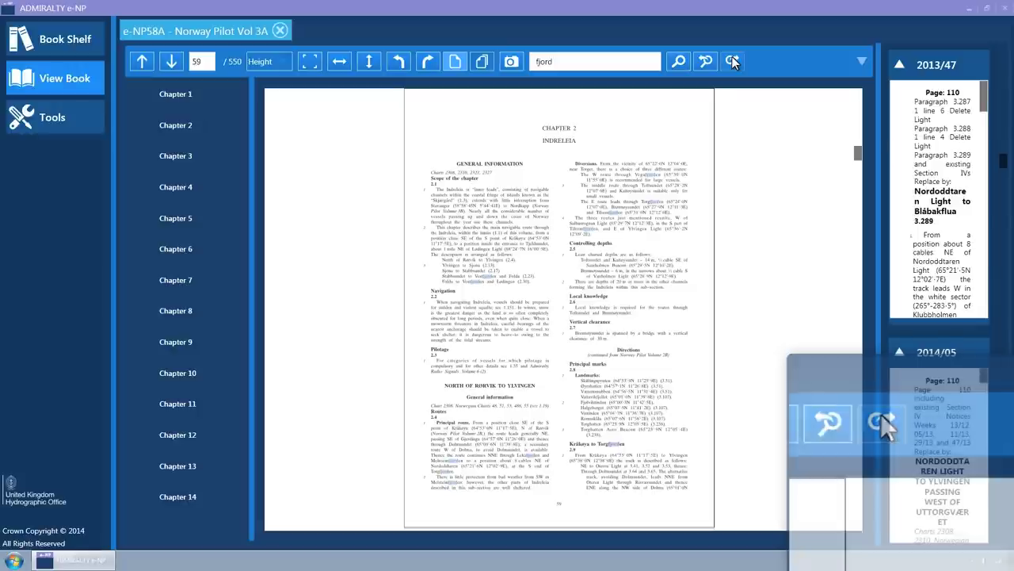
pyautogui.click(732, 62)
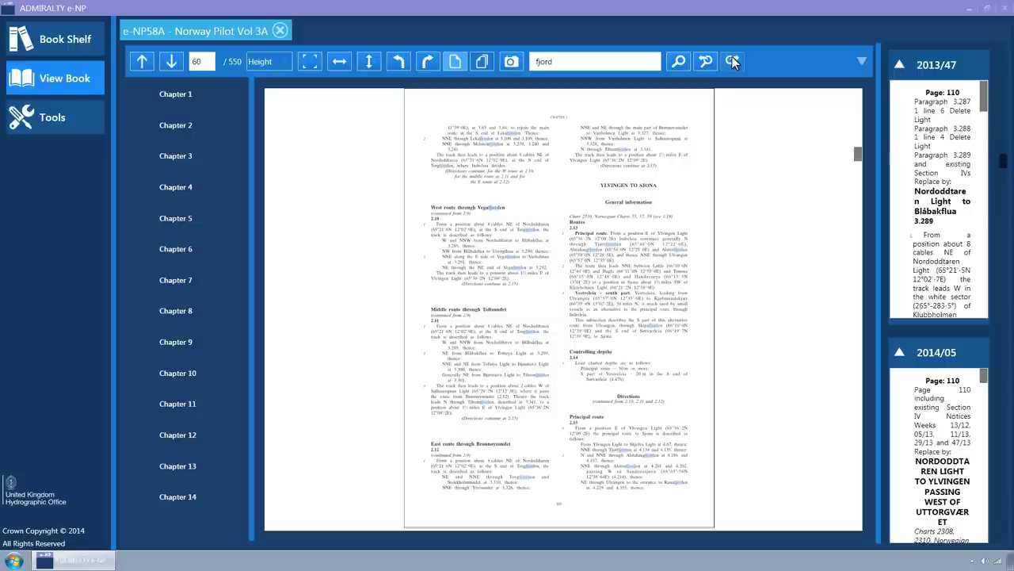
pyautogui.click(732, 62)
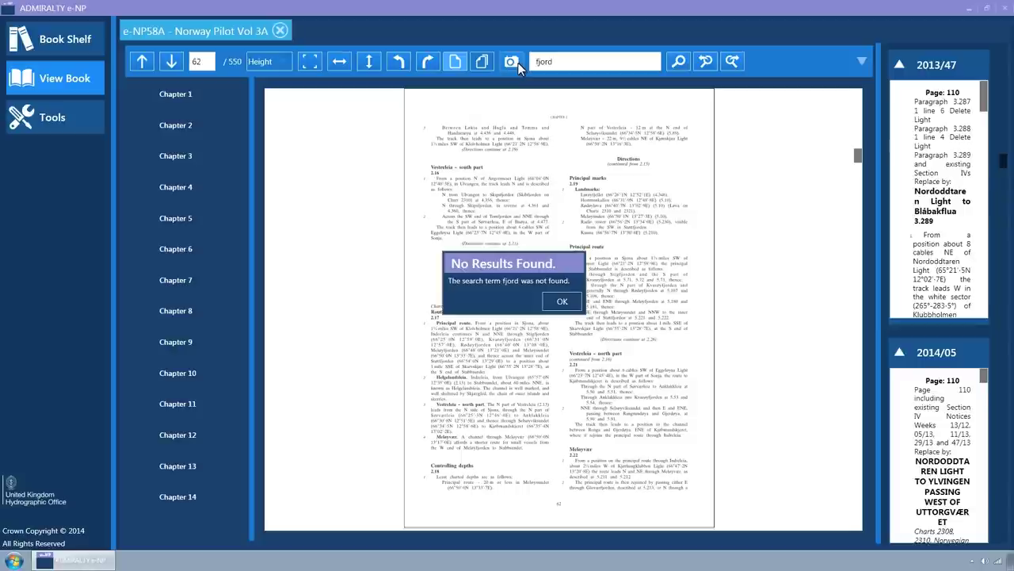
# Step: Dismiss the no-results message, widen the notices column, and reveal the toolbar's overflow search options
pyautogui.click(558, 300)
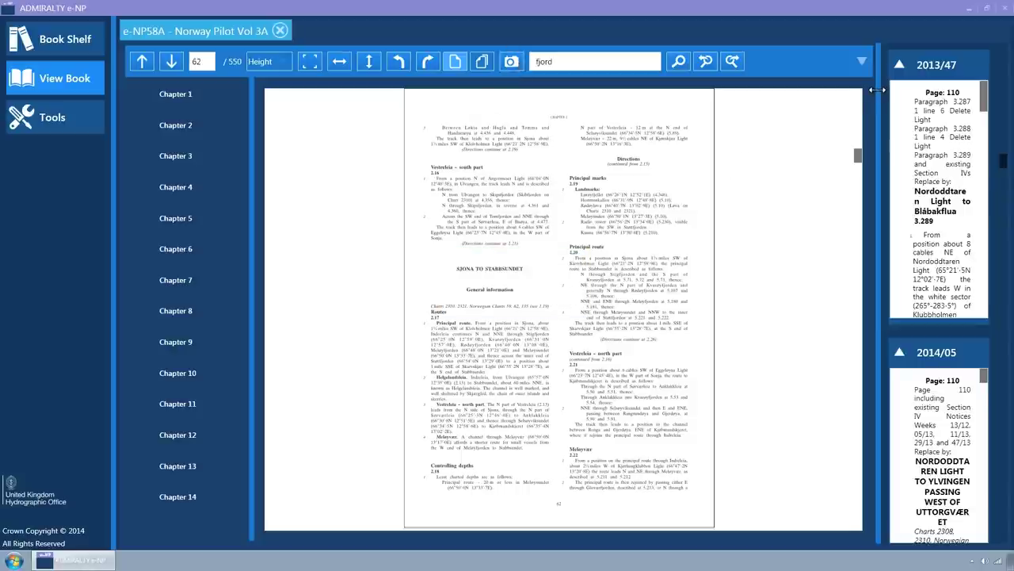
pyautogui.moveTo(877, 90); pyautogui.dragTo(742, 95)
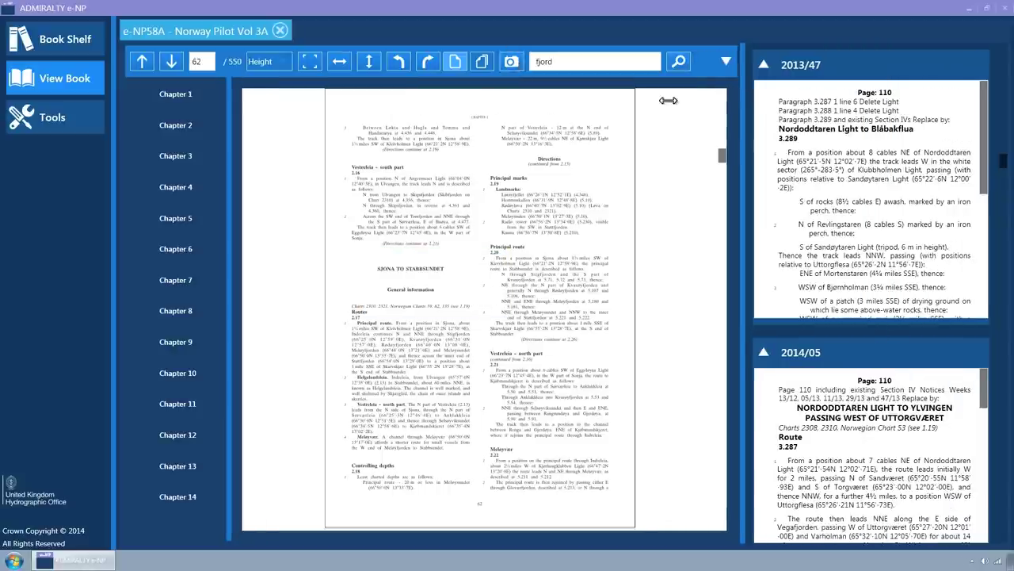
pyautogui.moveTo(668, 100); pyautogui.dragTo(634, 101)
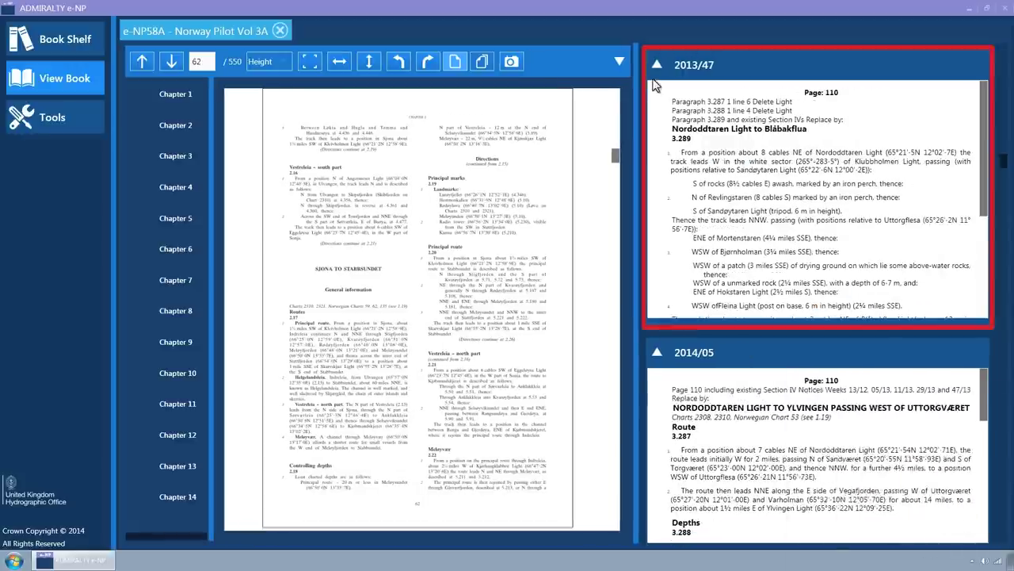
pyautogui.click(620, 62)
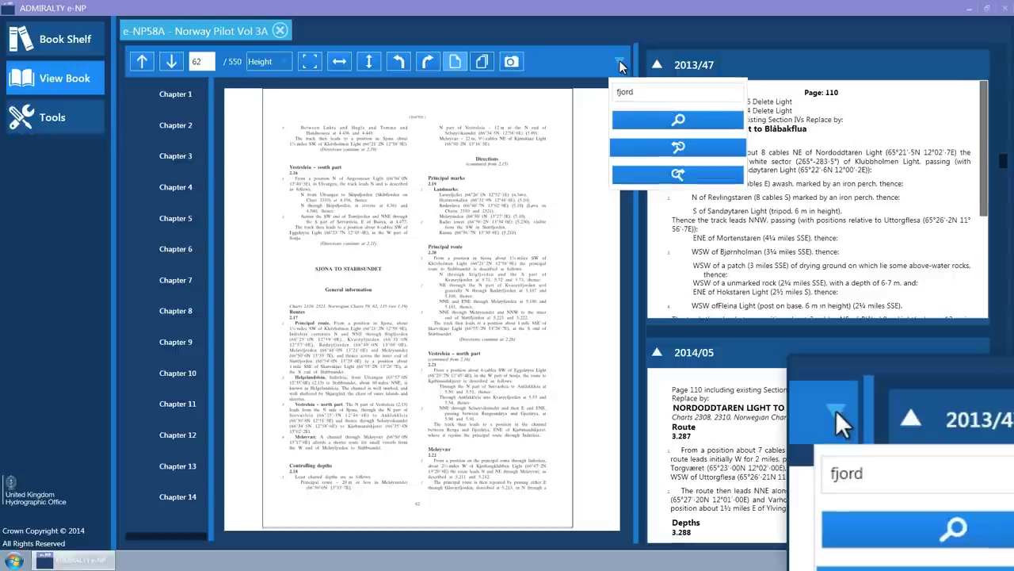